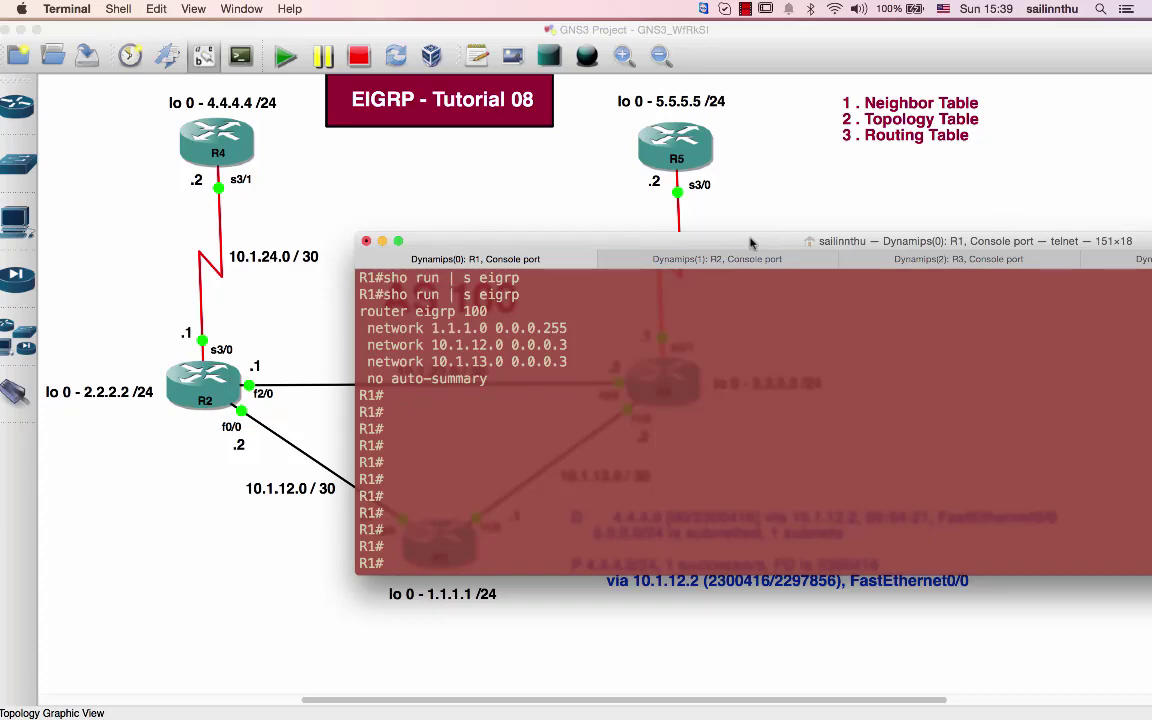
Step: Drag the R1 console to the lower right, uncovering the AS 100 topology diagram
left_click_drag(782, 243, 944, 509)
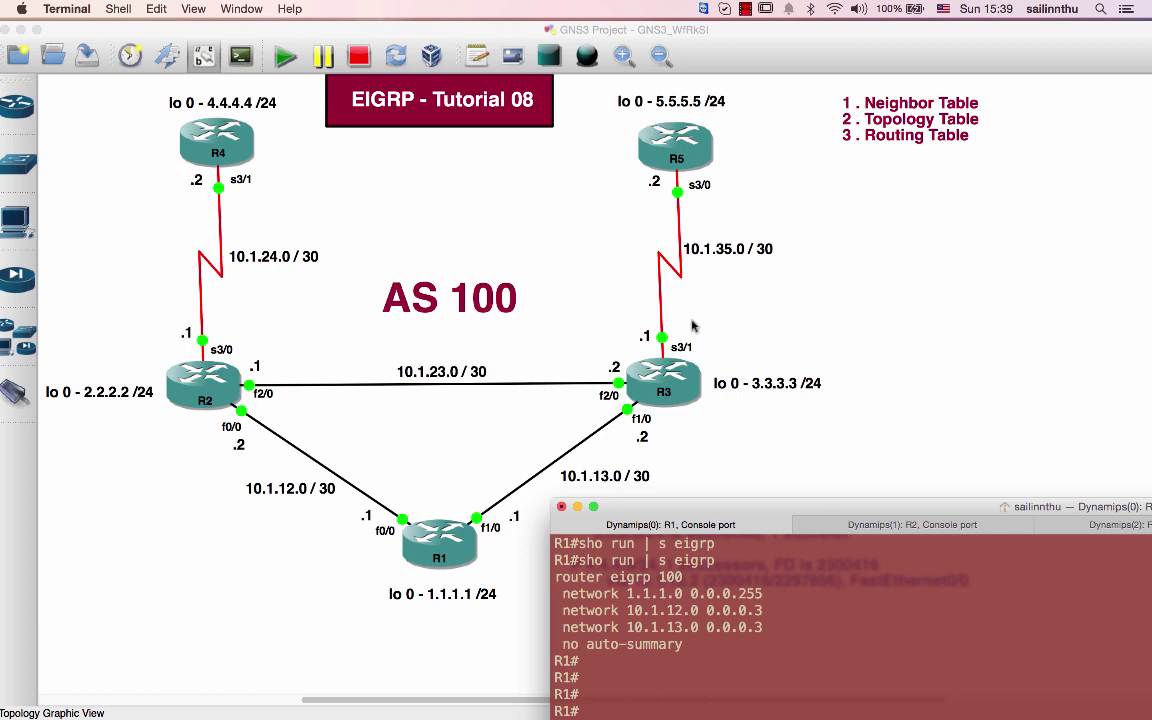
Step: Move the console back up and select the EIGRP configuration lines on R1, then on R2
left_click_drag(804, 511, 570, 291)
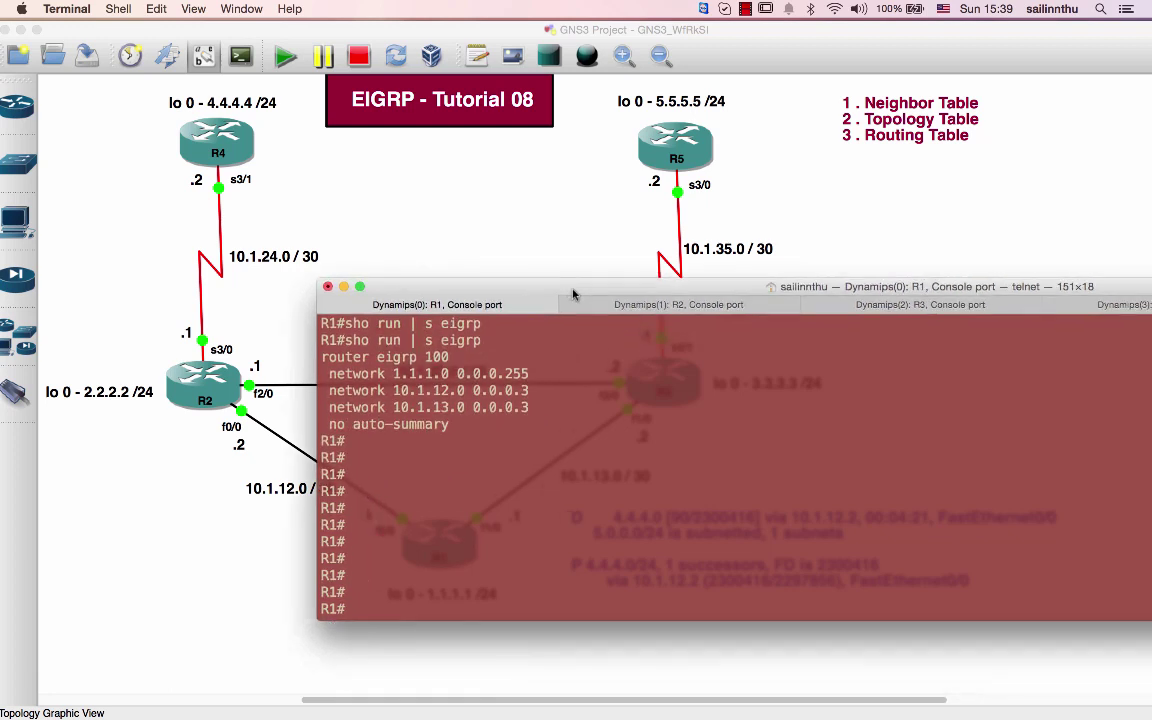
left_click_drag(405, 373, 481, 420)
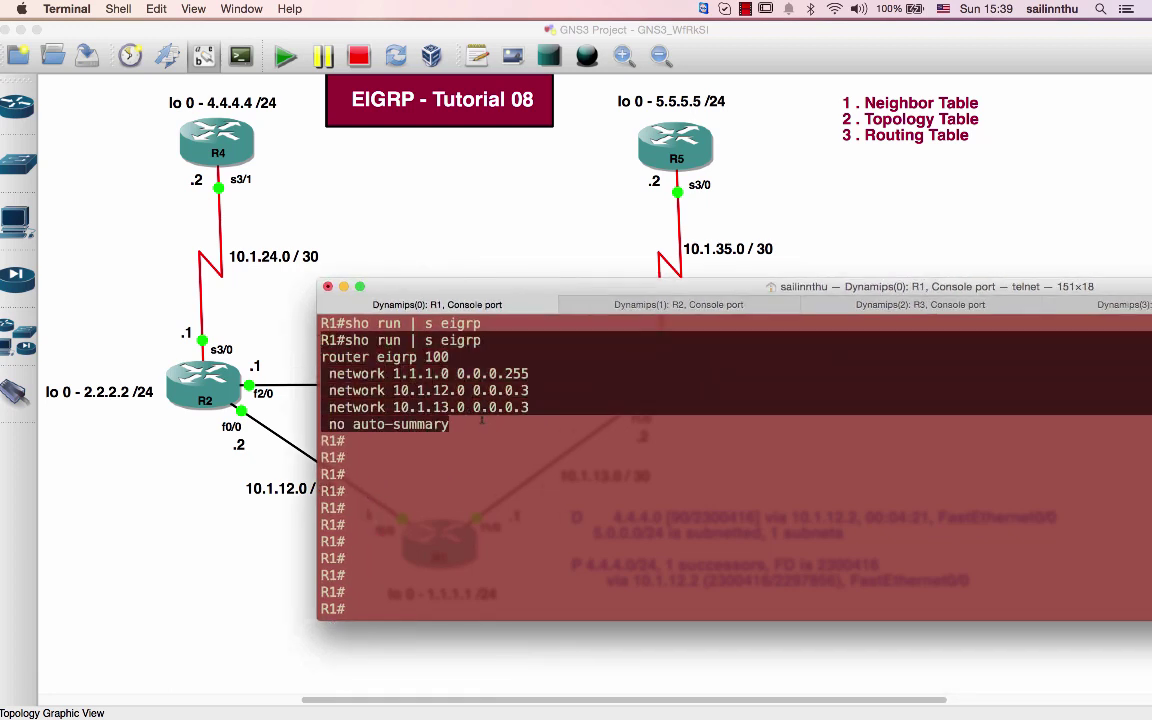
key("super+shift+bracketright")
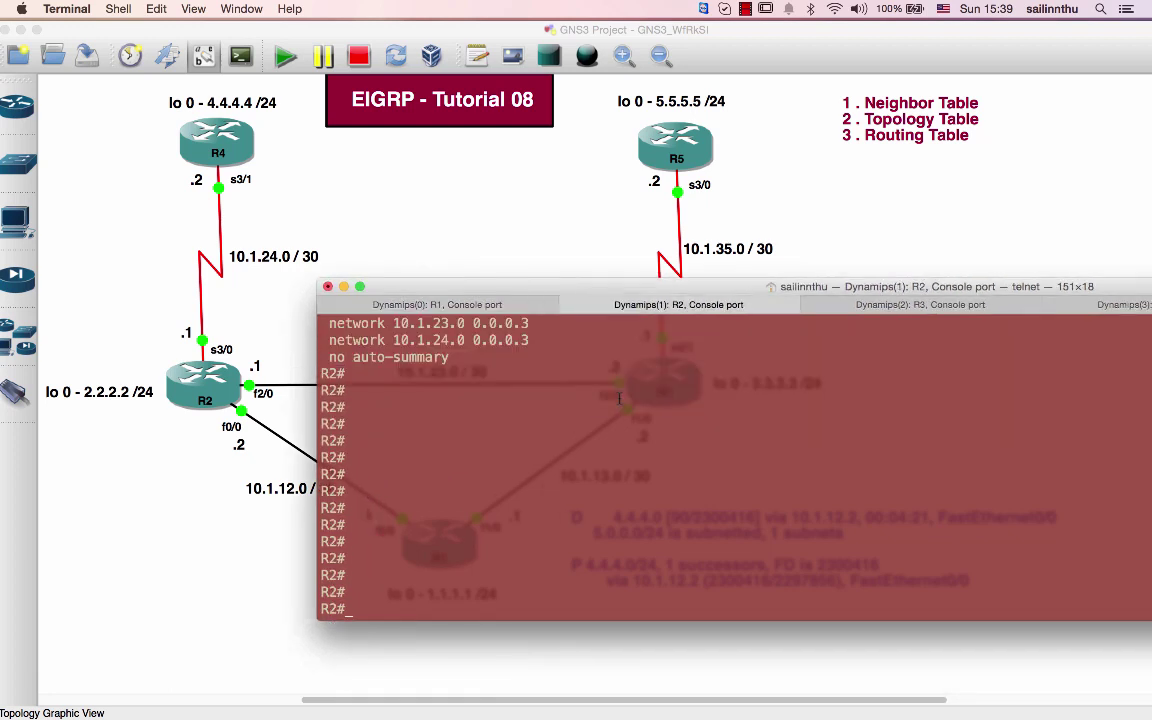
scroll(596, 463, "up", 5)
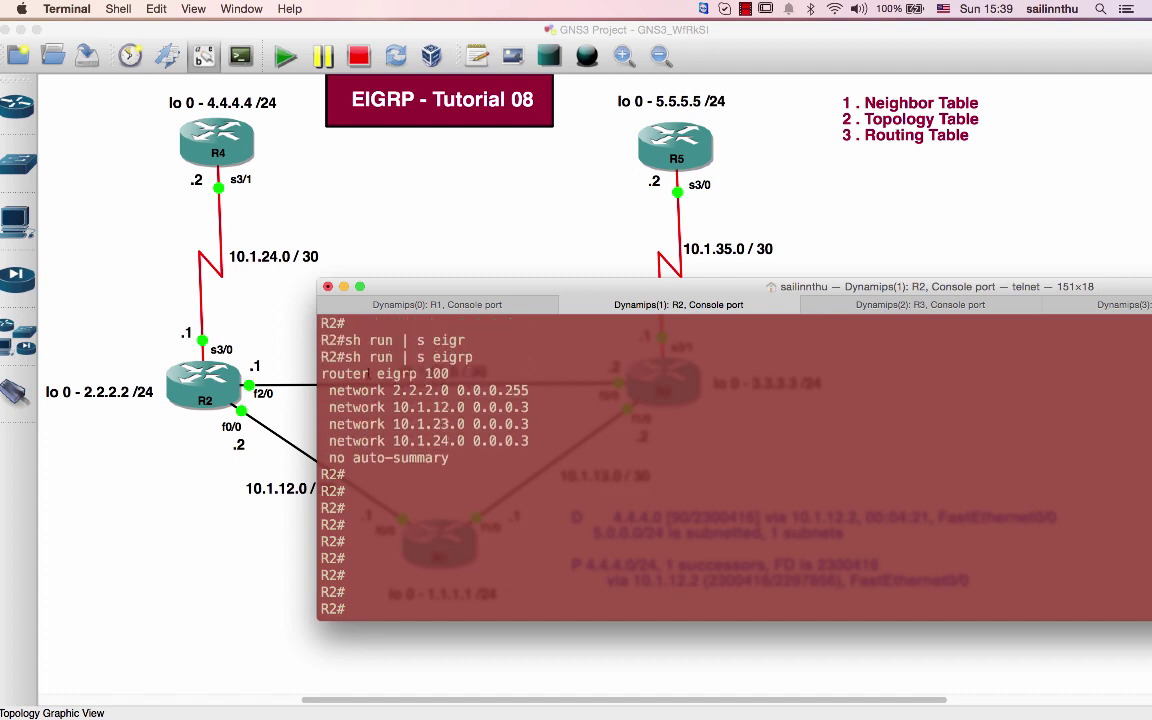
left_click_drag(323, 356, 437, 438)
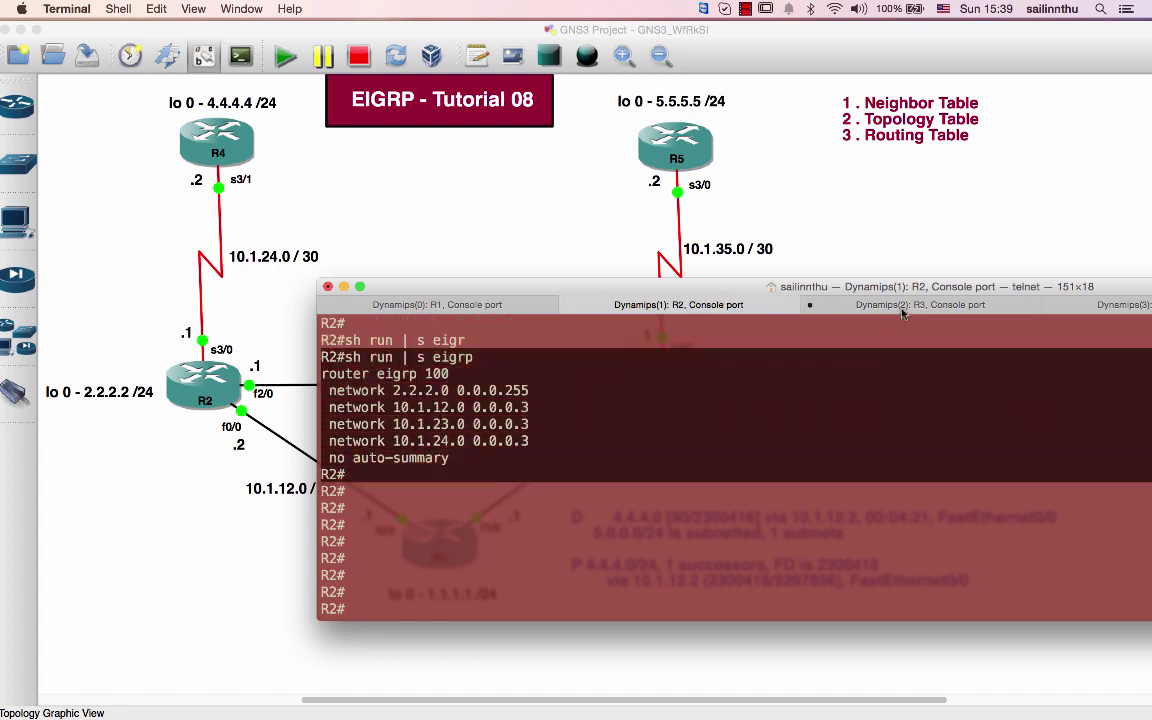
Step: Step through the R3, R4 and R5 consoles, then return to R1 and clear the selection
key("super+shift+bracketright")
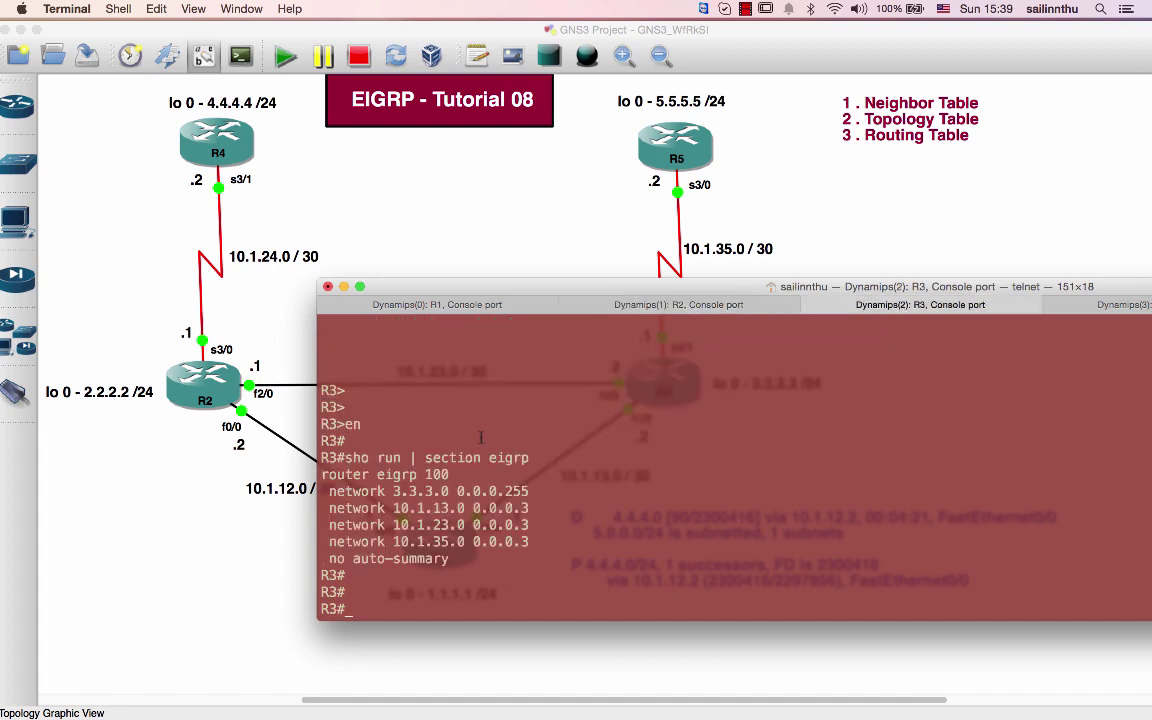
key("super+shift+bracketright")
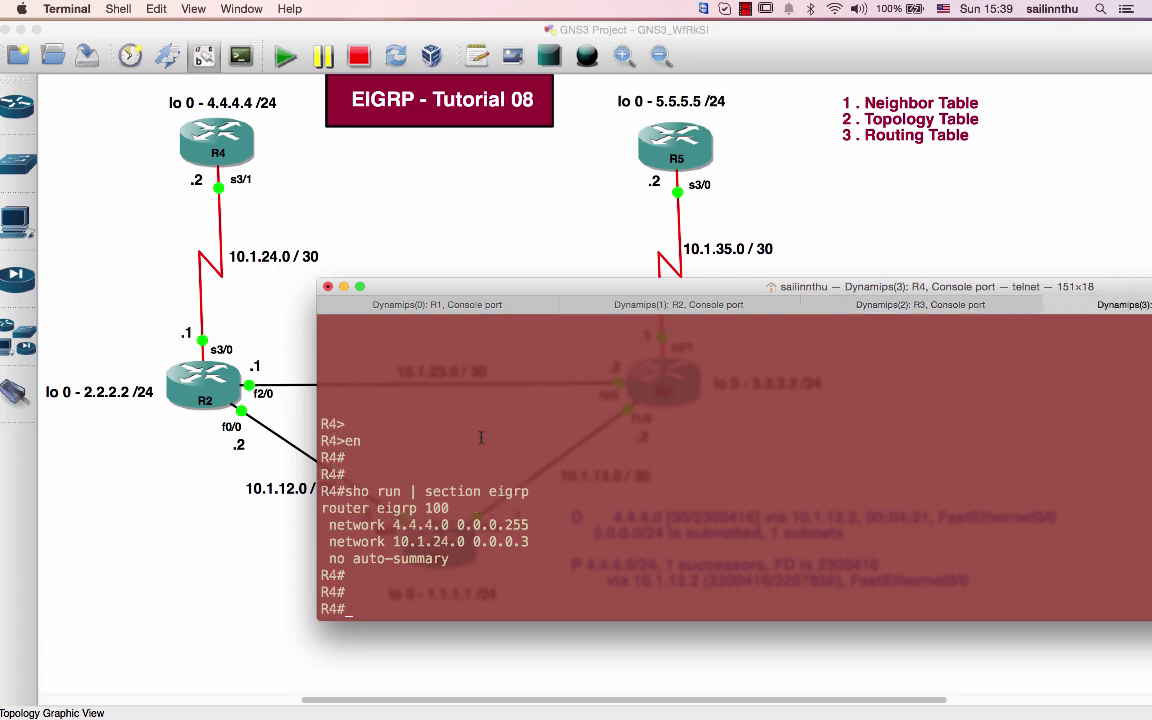
key("super+shift+bracketright")
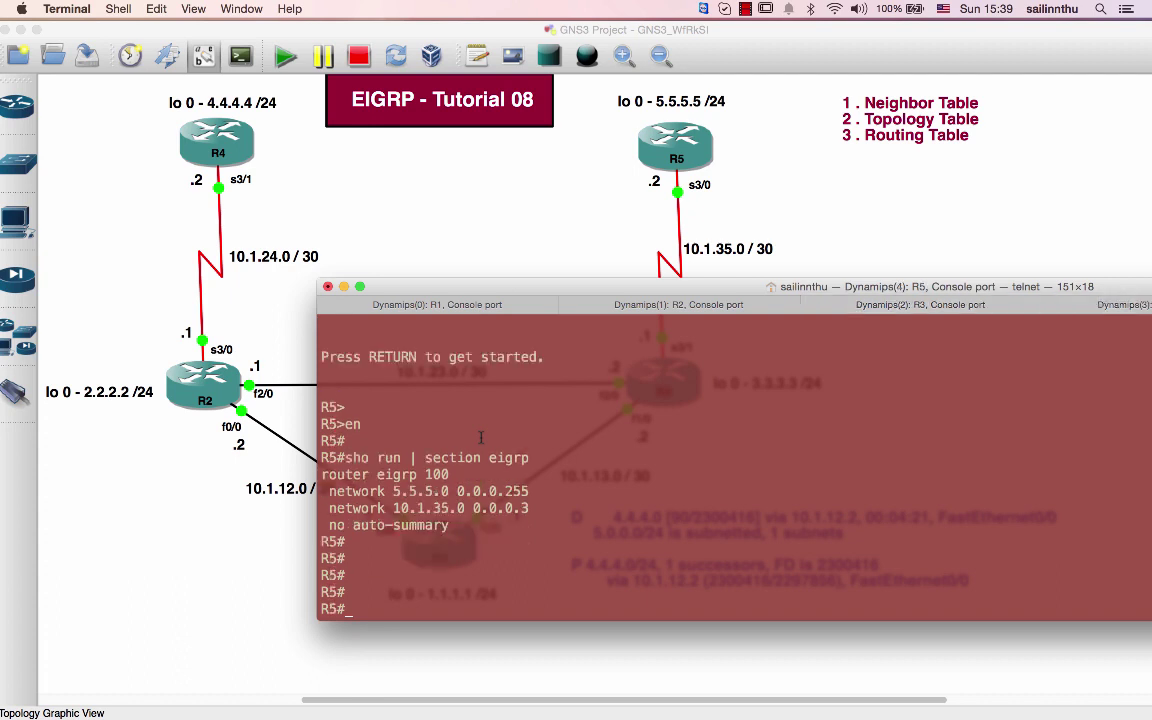
key("super+shift+bracketleft")
key("super+shift+bracketleft")
key("super+shift+bracketleft")
key("super+shift+bracketleft")
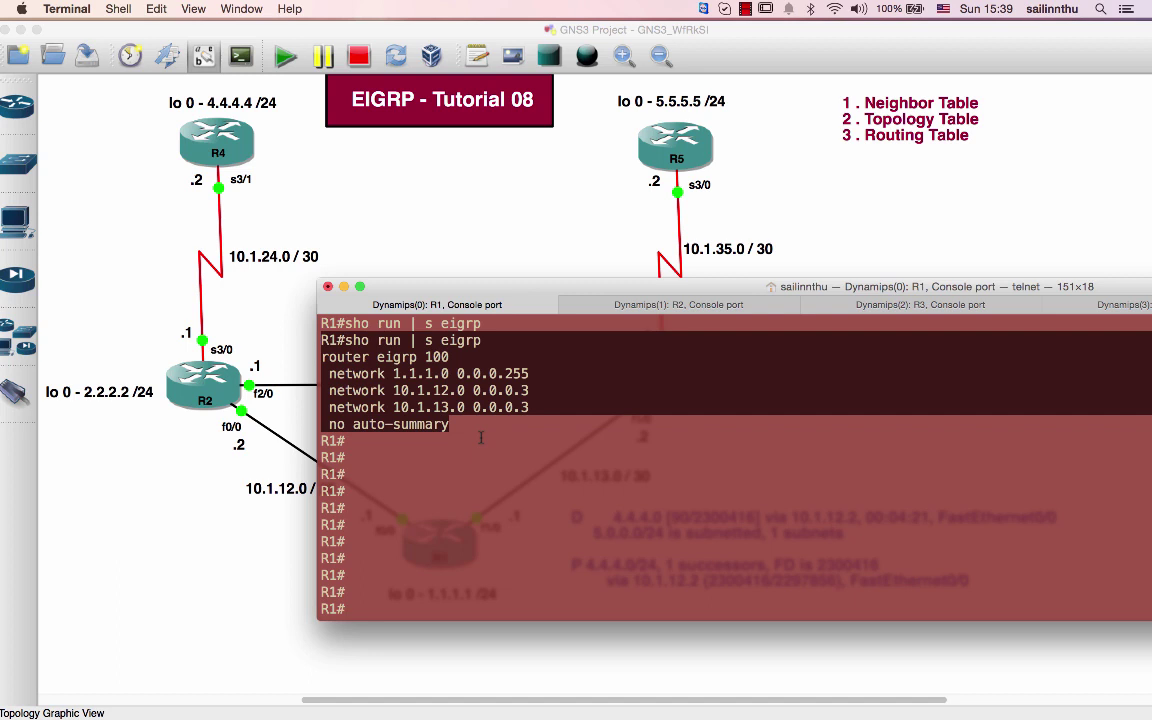
left_click(537, 502)
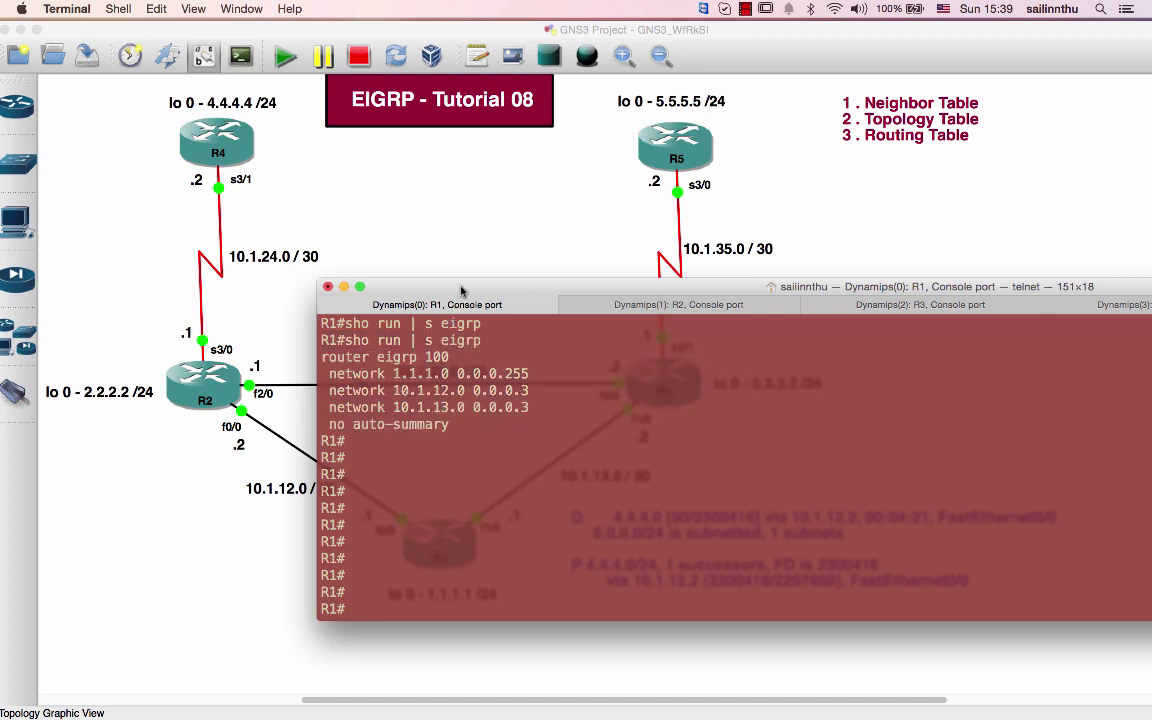
Step: Drag the R1 Terminal window to the bottom-right corner to expose the whole AS 100 topology
left_click_drag(461, 289, 701, 506)
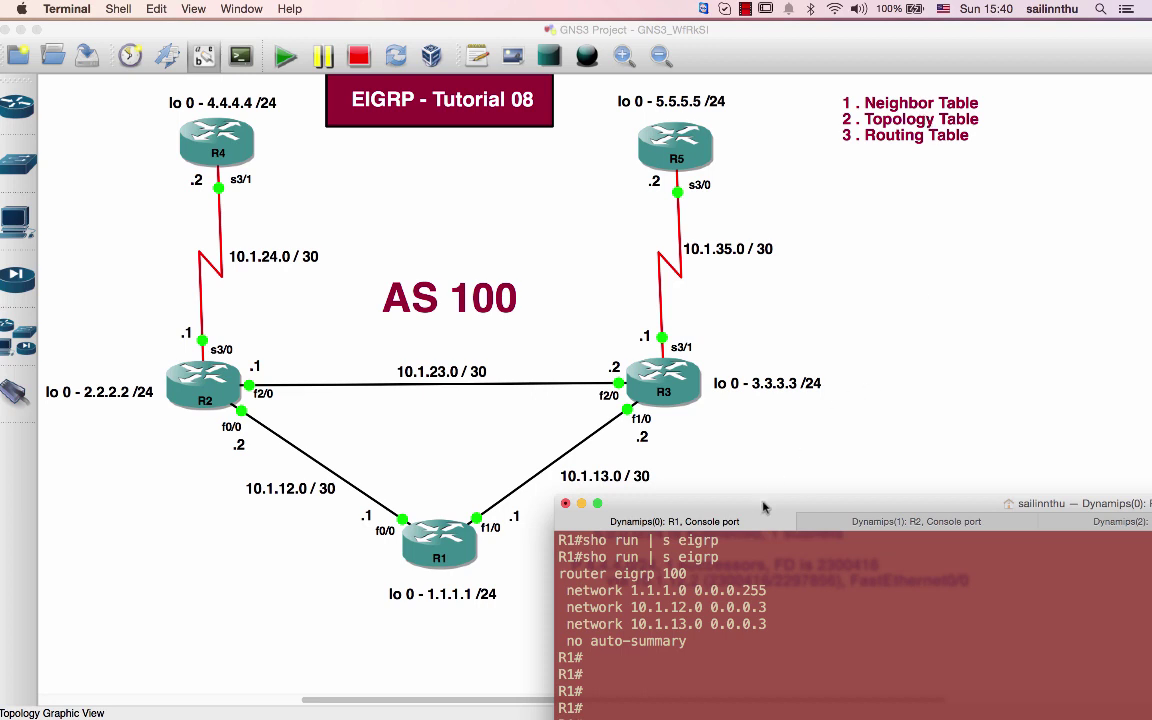
Step: Raise the console and run sh ip eigrp neighbors on R1, showing Fa0/0 and Fa1/0 neighbors
left_click_drag(763, 507, 782, 224)
key("Return")
key("Return")
key("Return")
key("Return")
key("Return")
key("Return")
key("Return")
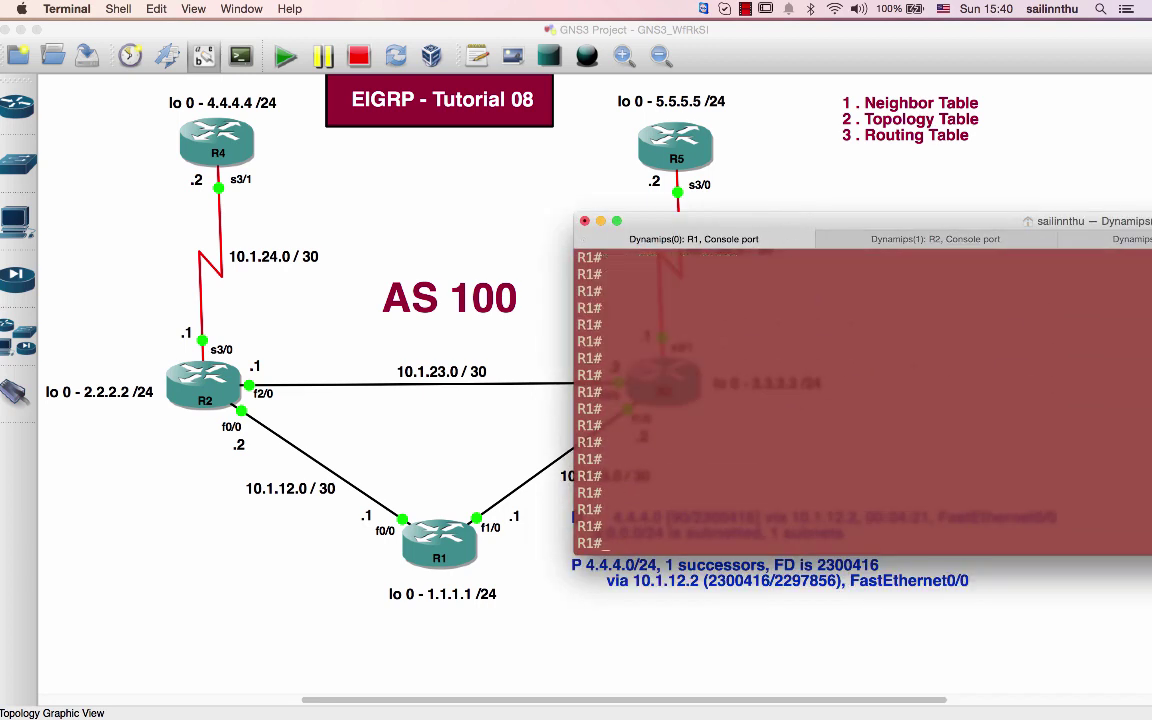
type("sh ip route ei")
key("Tab")
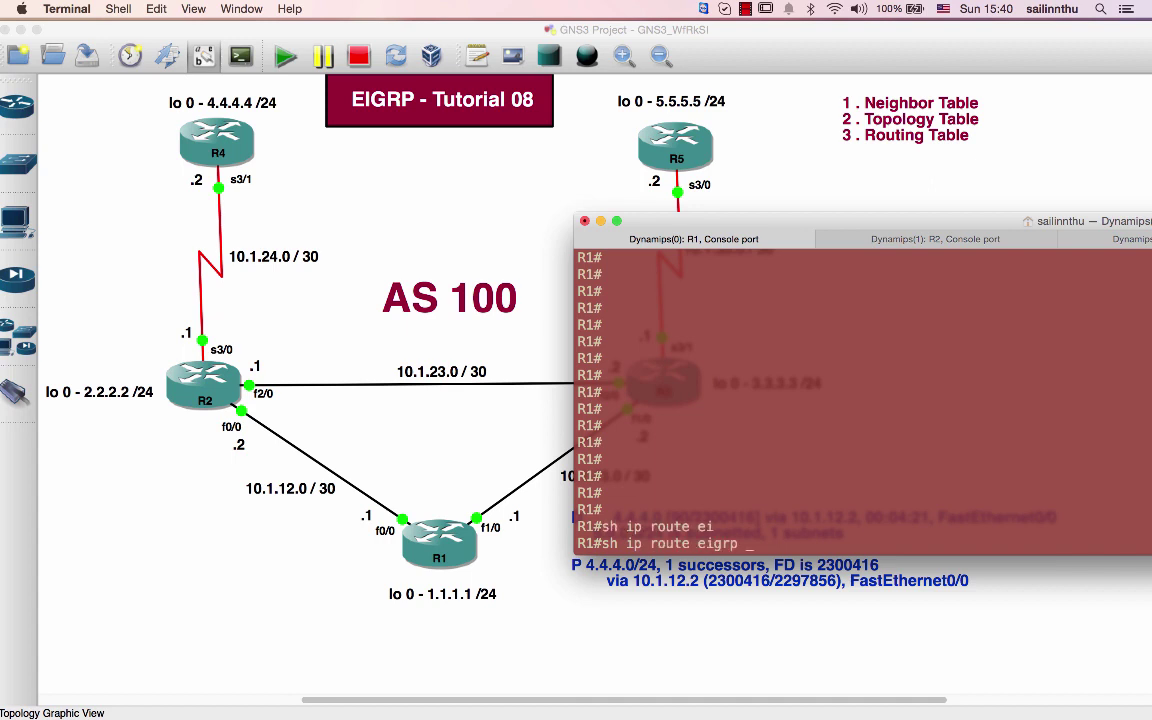
key("BackSpace")
key("BackSpace")
key("BackSpace")
key("BackSpace")
key("BackSpace")
key("BackSpace")
key("BackSpace")
key("BackSpace")
key("BackSpace")
key("BackSpace")
key("BackSpace")
key("BackSpace")
key("BackSpace")
key("BackSpace")
key("BackSpace")
type("ei nei")
key("Tab")
key("Return")
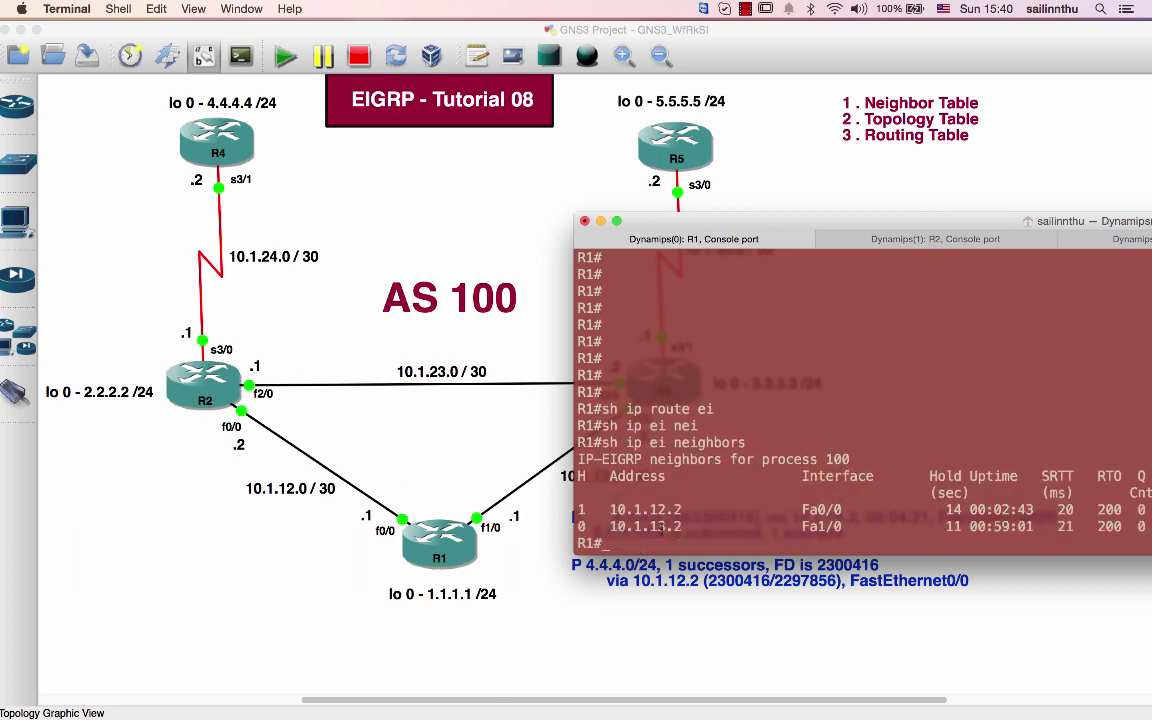
Step: Run sh ip eigrp topology on R1 and mark the 4.4.4.0/24 entry
type("sh ip ei to")
key("Return")
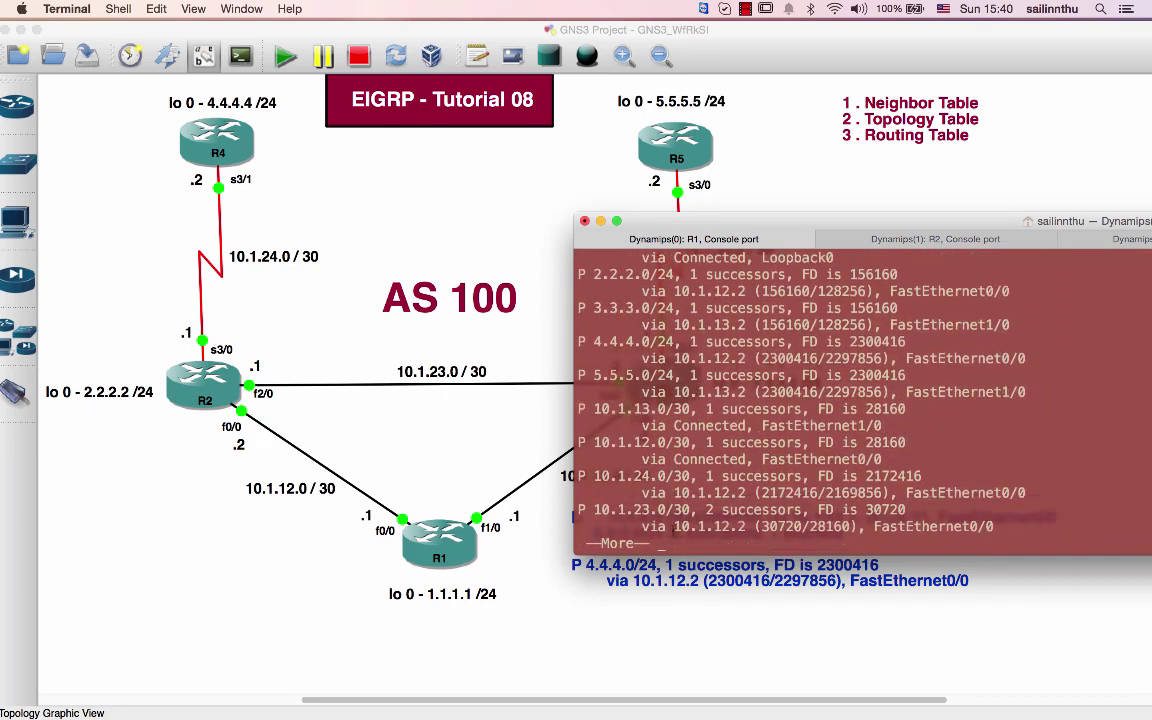
key("space")
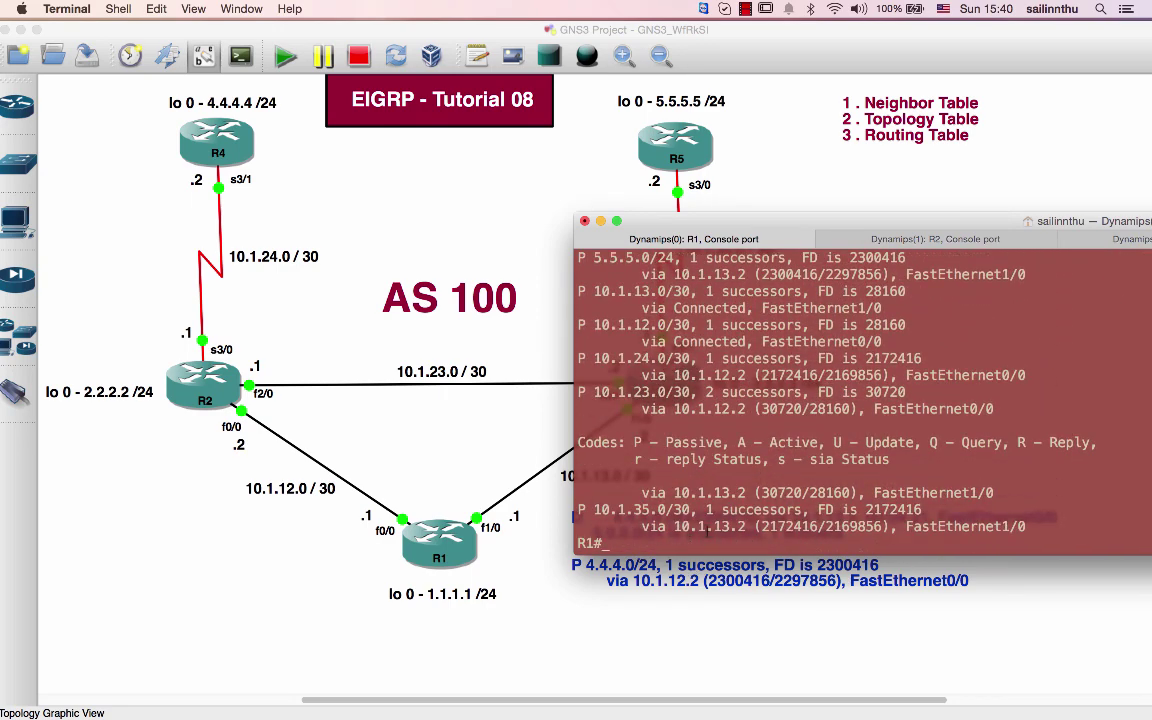
scroll(707, 532, "up", 3)
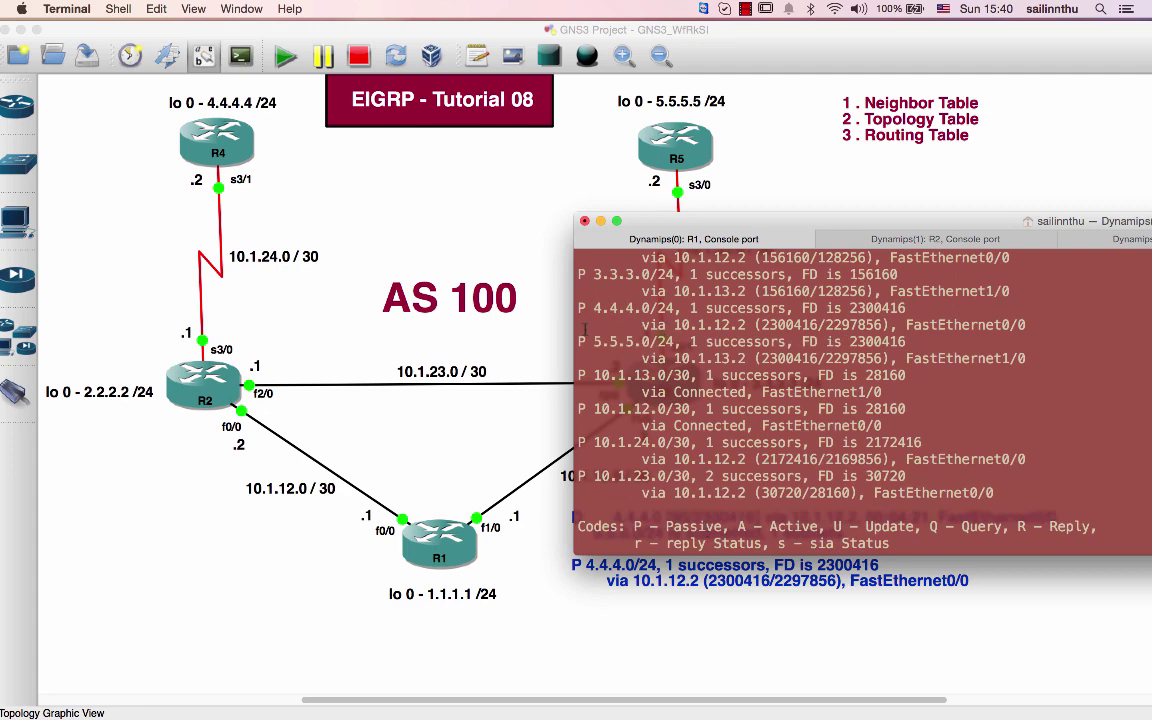
scroll(686, 461, "down", 3)
scroll(686, 461, "up", 8)
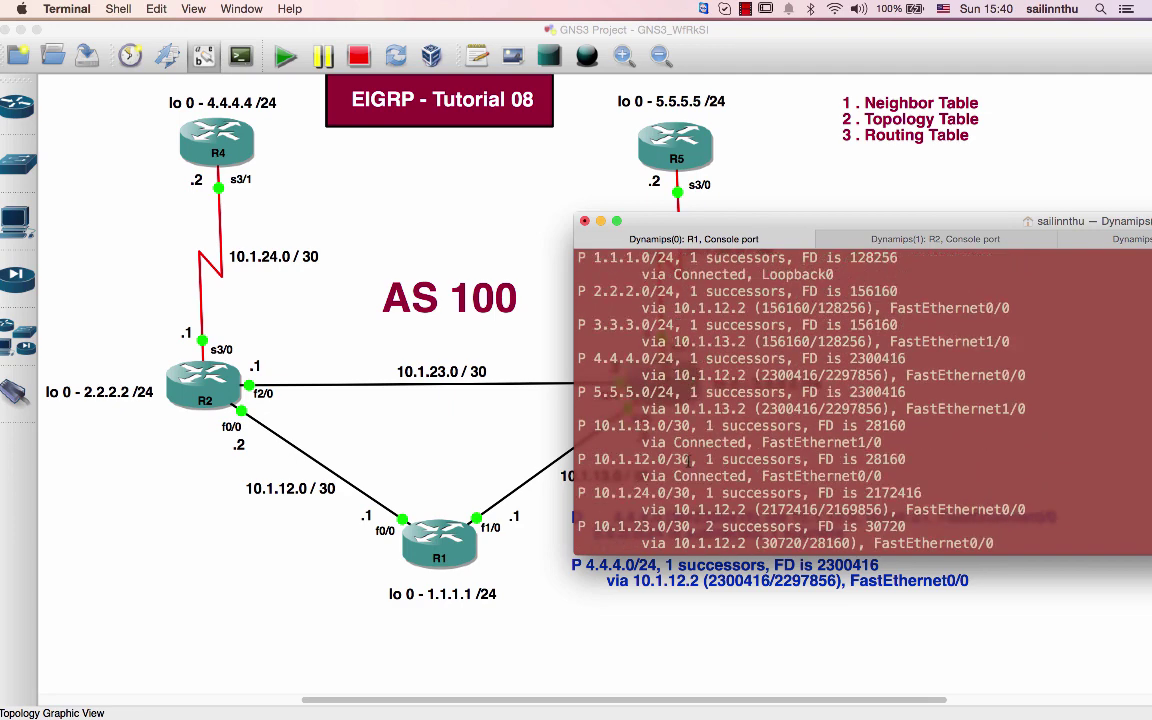
left_click_drag(593, 442, 903, 450)
scroll(903, 450, "down", 8)
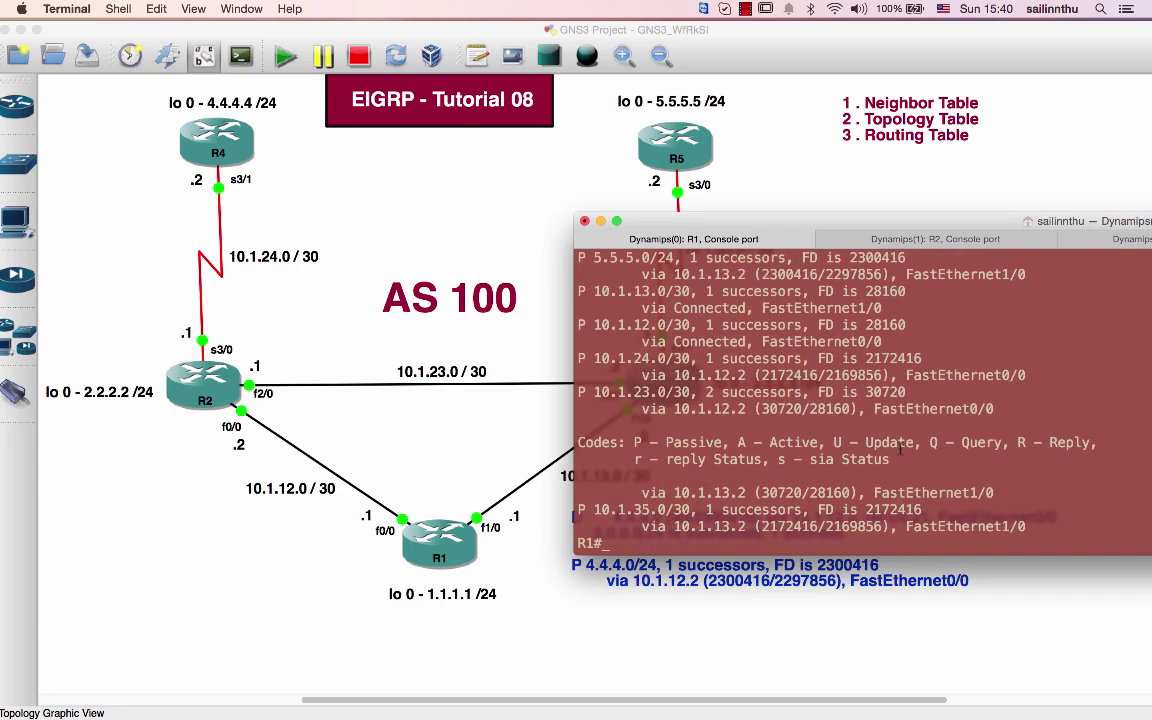
Step: Run sh ip route eigrp on R1 and scroll through the EIGRP-learned routes
type("sh ip route ei")
key("Tab")
key("Return")
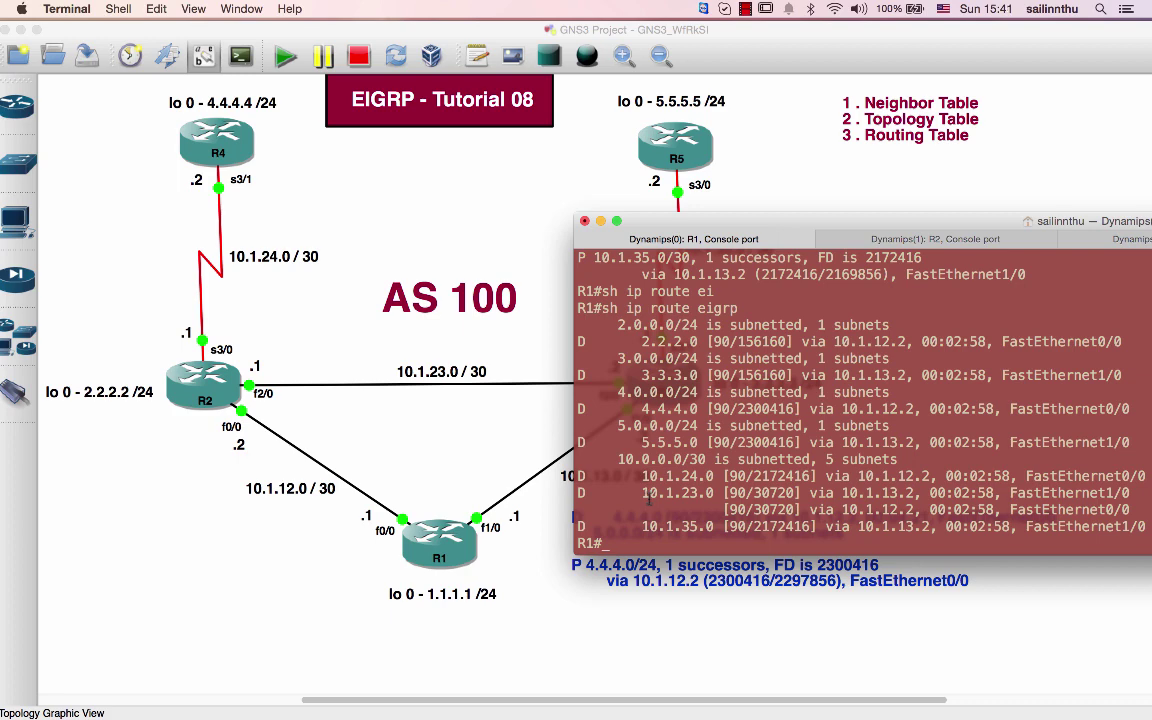
scroll(697, 507, "up", 1)
scroll(648, 492, "up", 5)
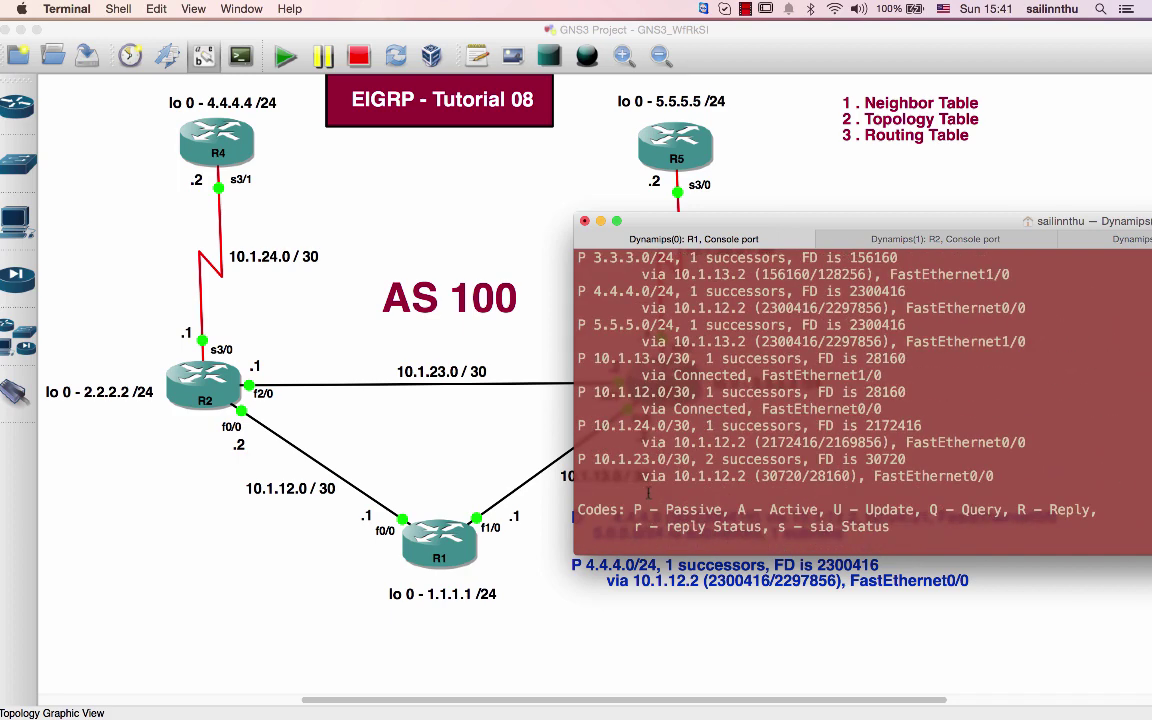
scroll(634, 476, "down", 2)
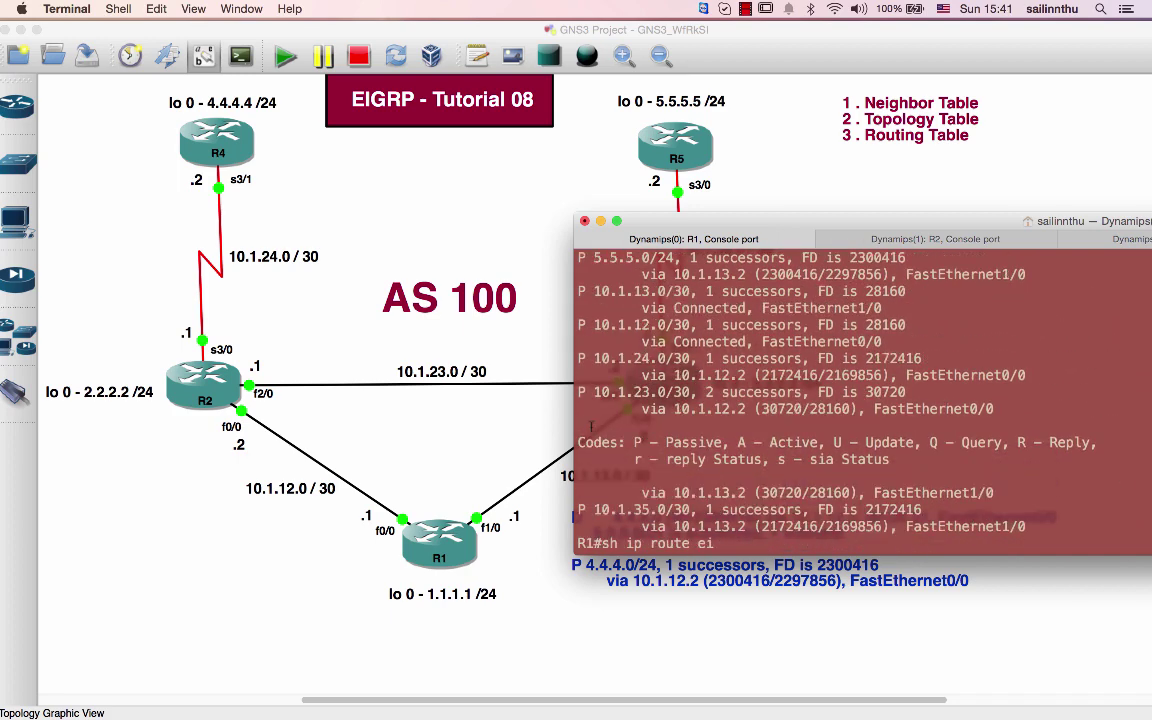
Step: Highlight R1's P 10.1.23.0/30 topology entry listing 2 successors, then enter the completed command
left_click_drag(580, 390, 994, 492)
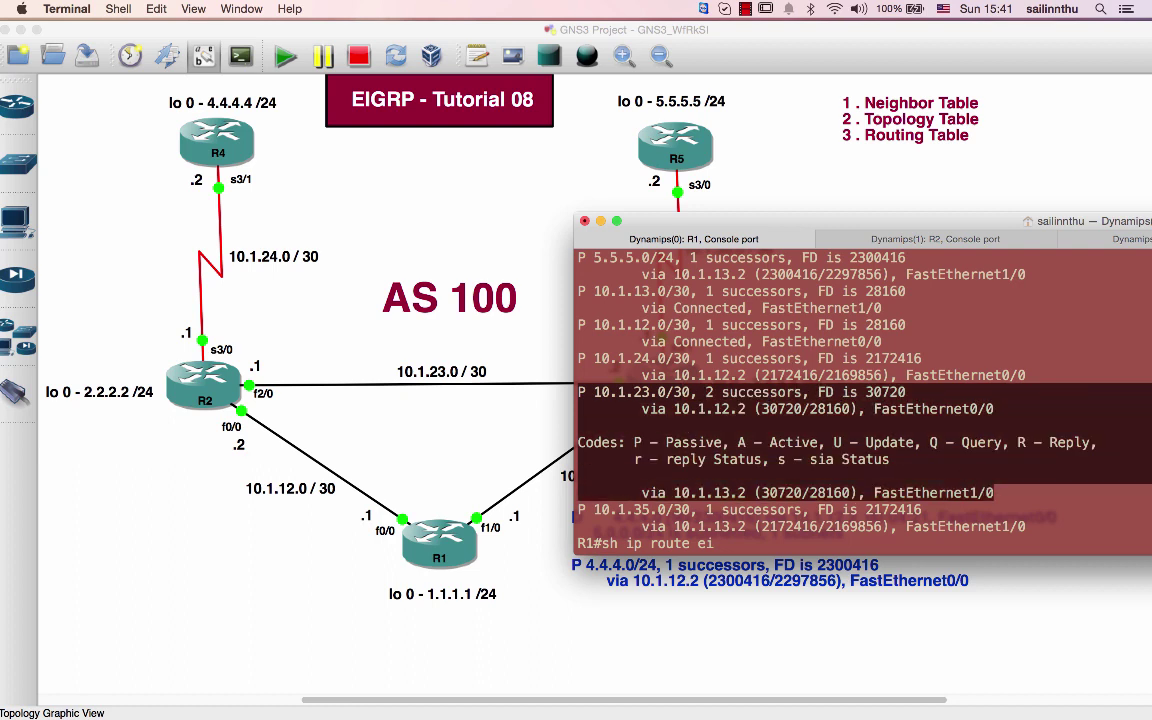
key("Tab")
key("Return")
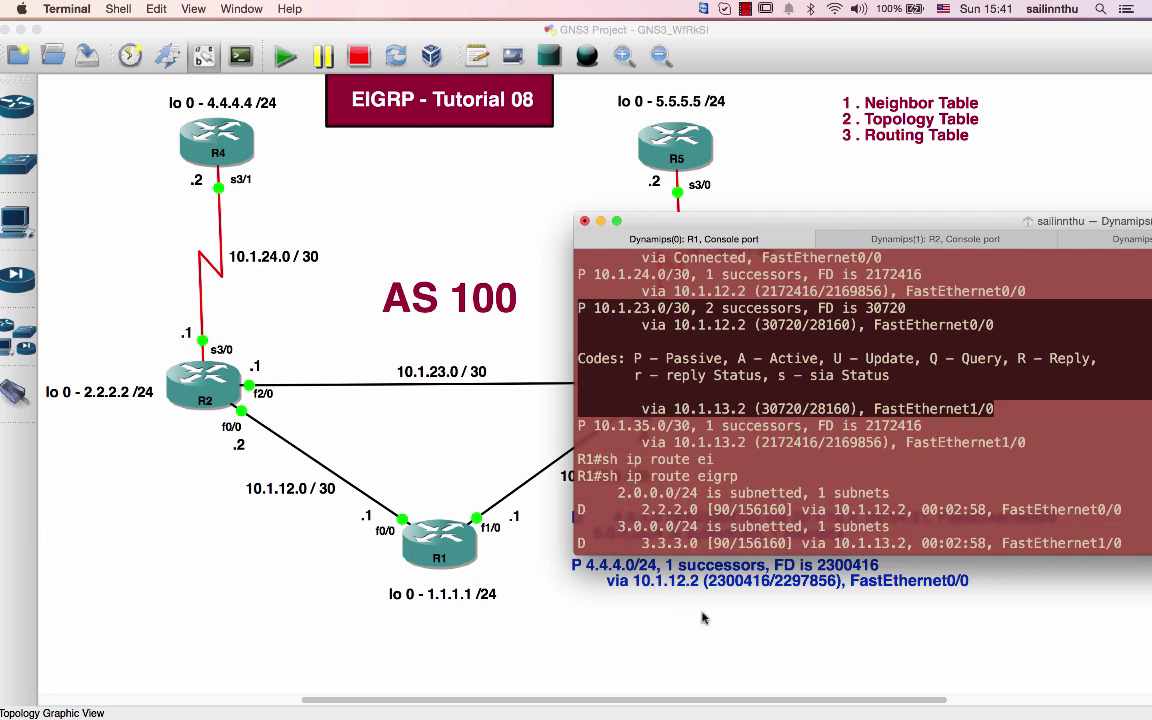
Step: Back in the R1 console, run sh ip eigrp topology 10.1.23.0
left_click(636, 560)
key("super+Tab")
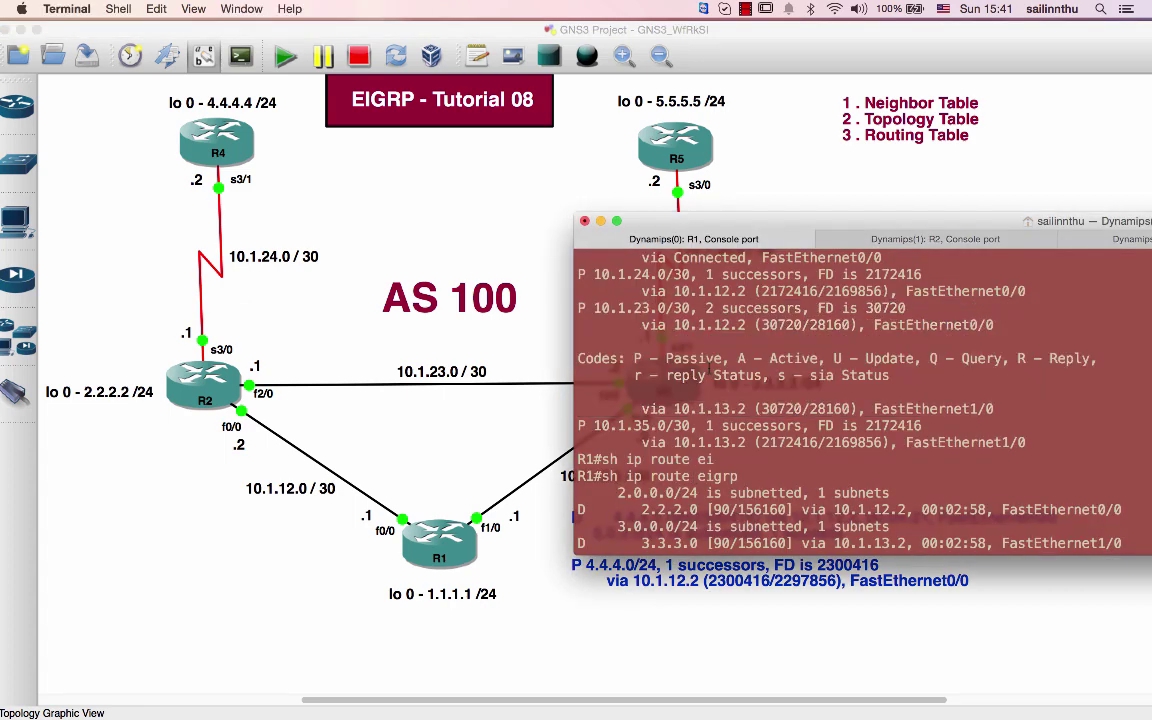
type("sh ip ")
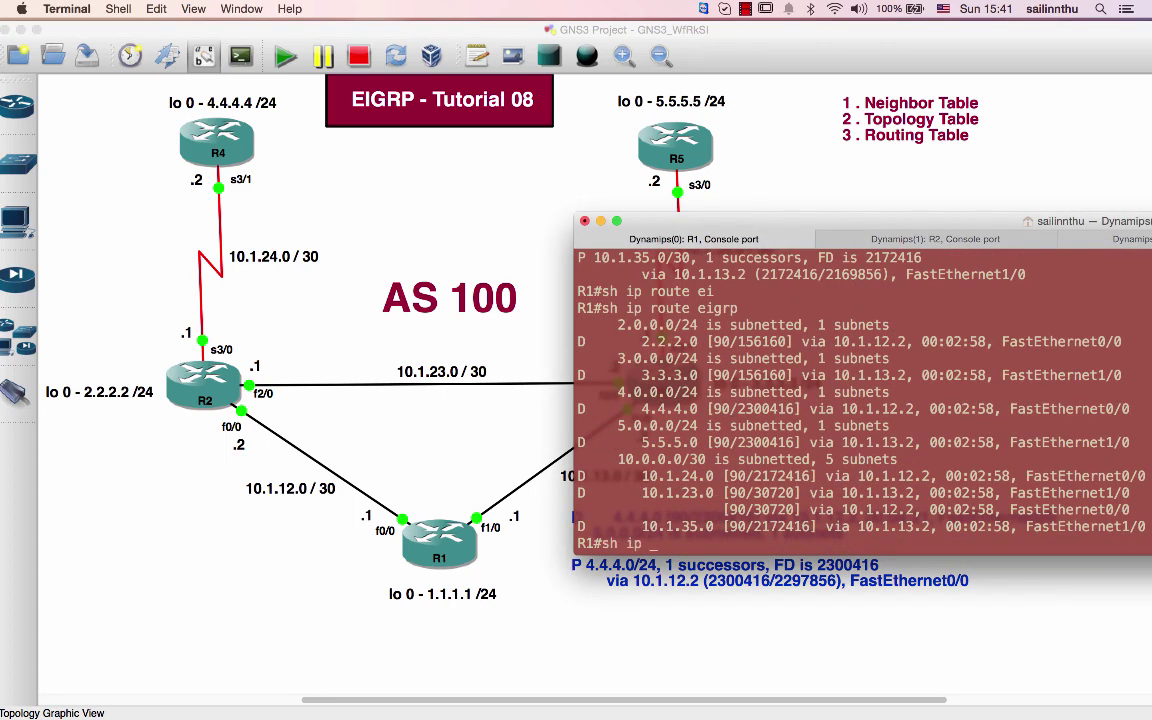
type("ei topo 10.1.23.0")
key("Return")
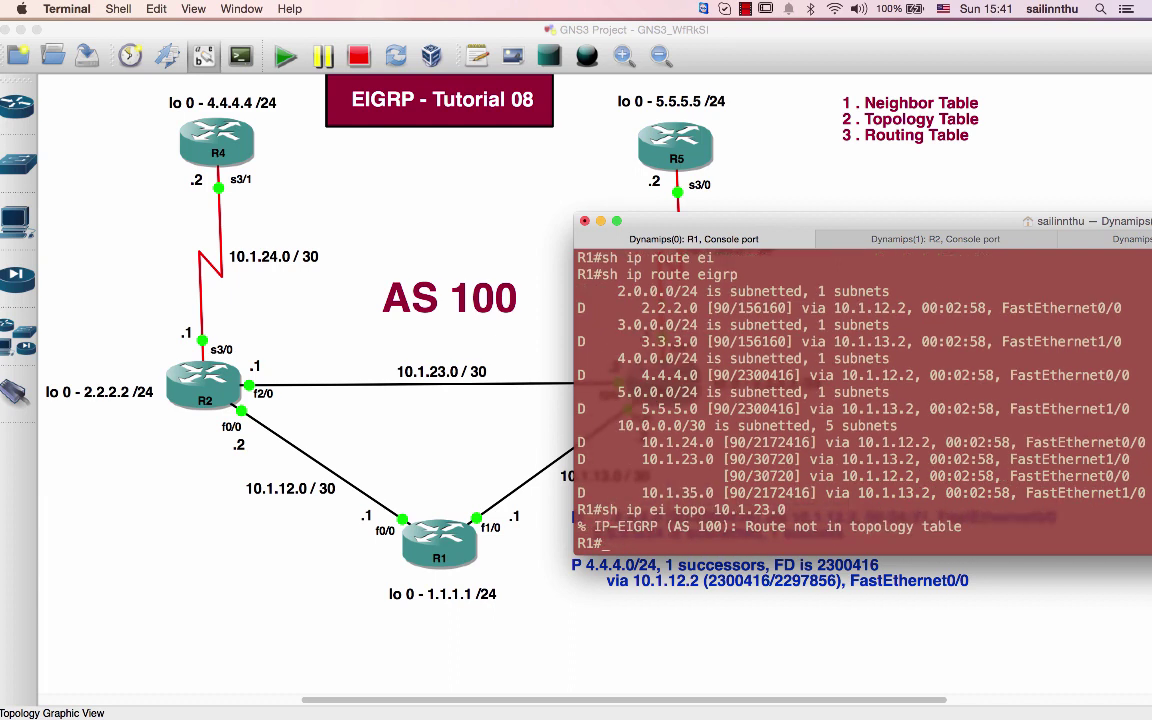
Step: Rerun the lookup as 10.1.23.0/30 and make the console window taller
key("Up")
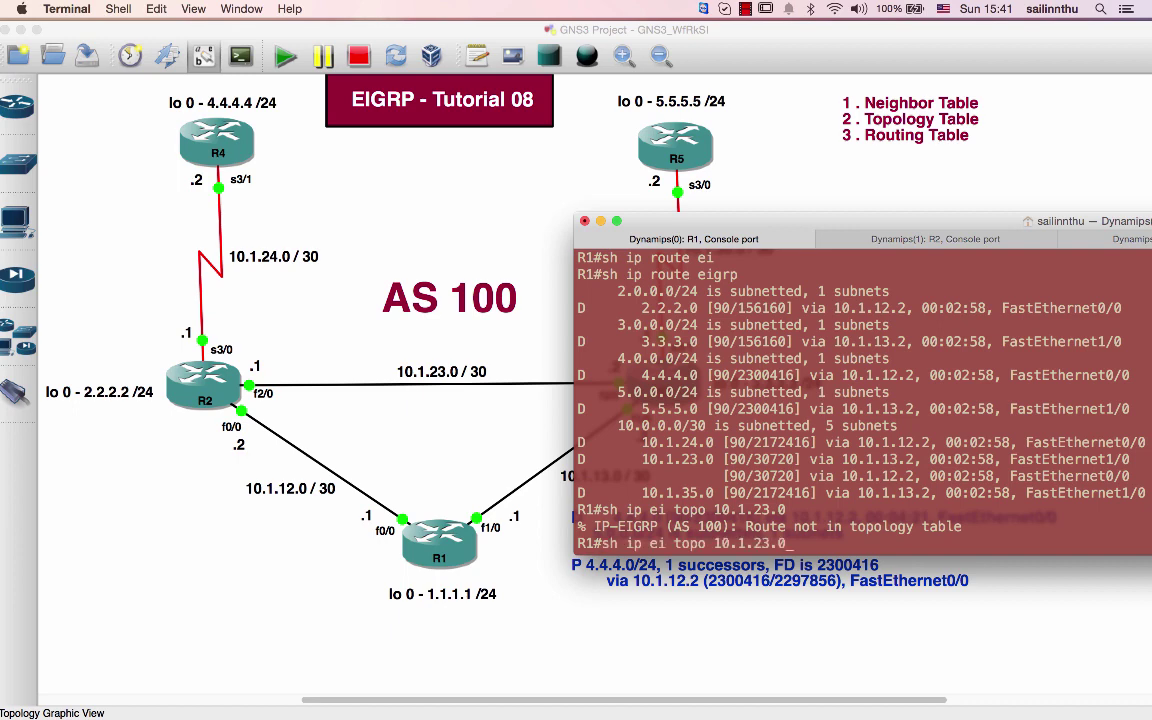
type("/30")
key("Return")
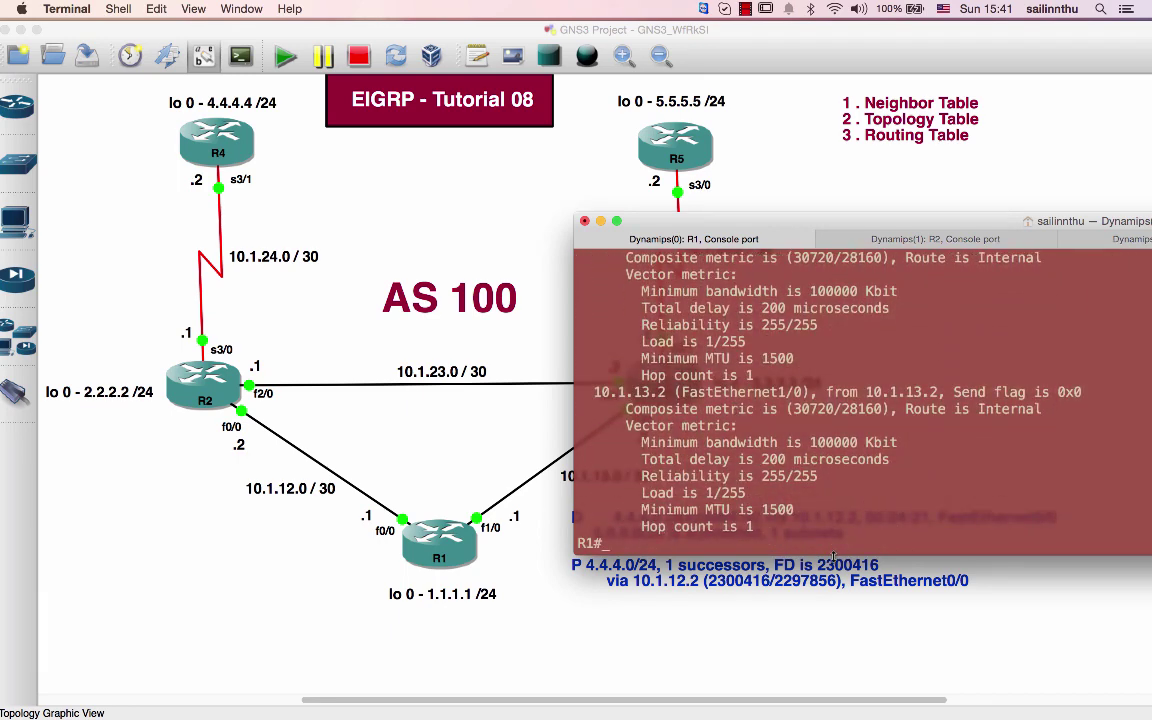
left_click_drag(833, 557, 833, 674)
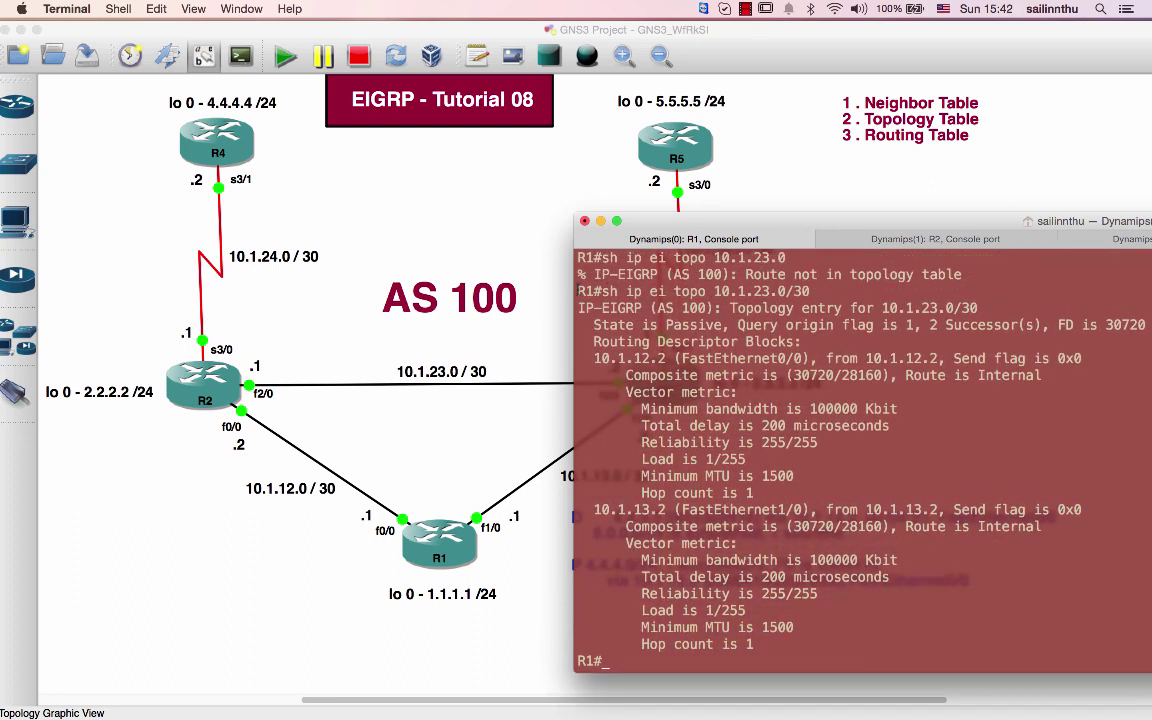
left_click_drag(578, 291, 824, 292)
left_click_drag(836, 308, 988, 307)
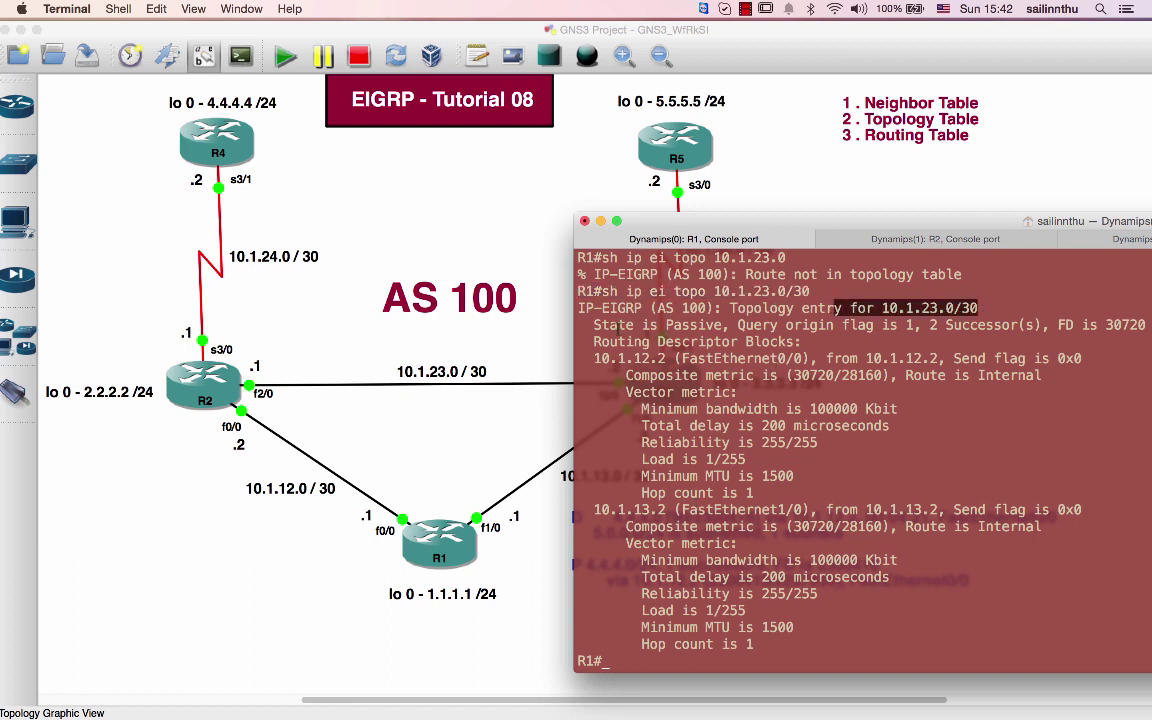
left_click_drag(594, 358, 849, 358)
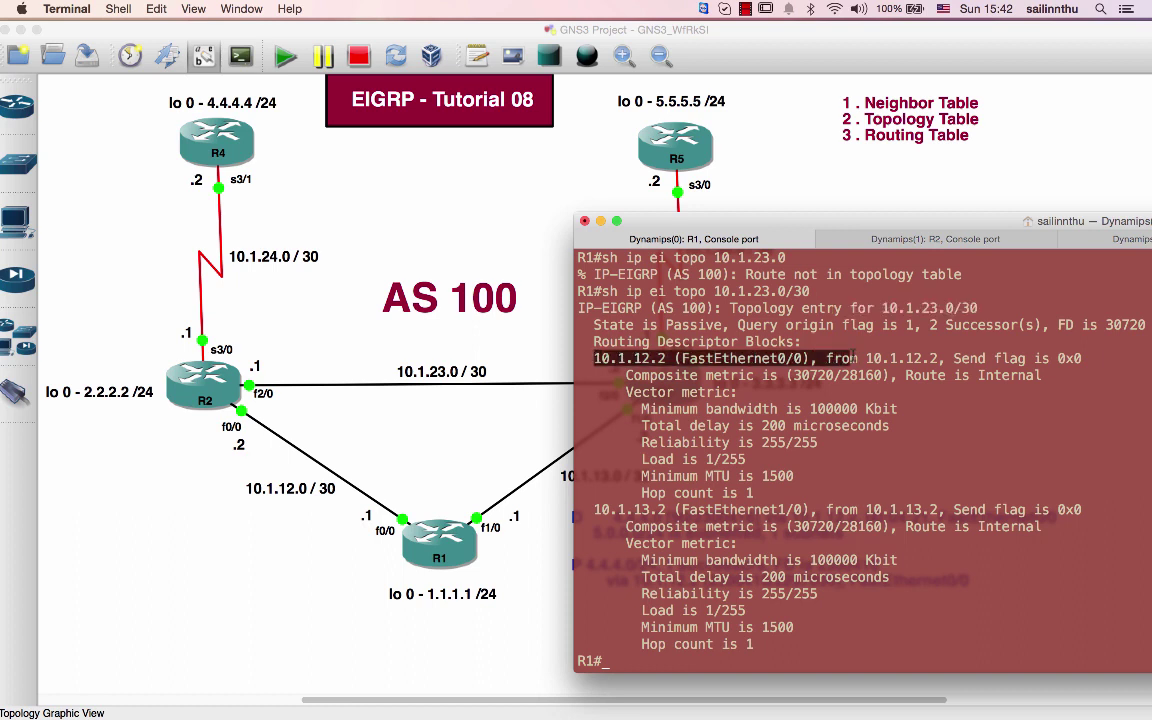
left_click_drag(594, 509, 916, 510)
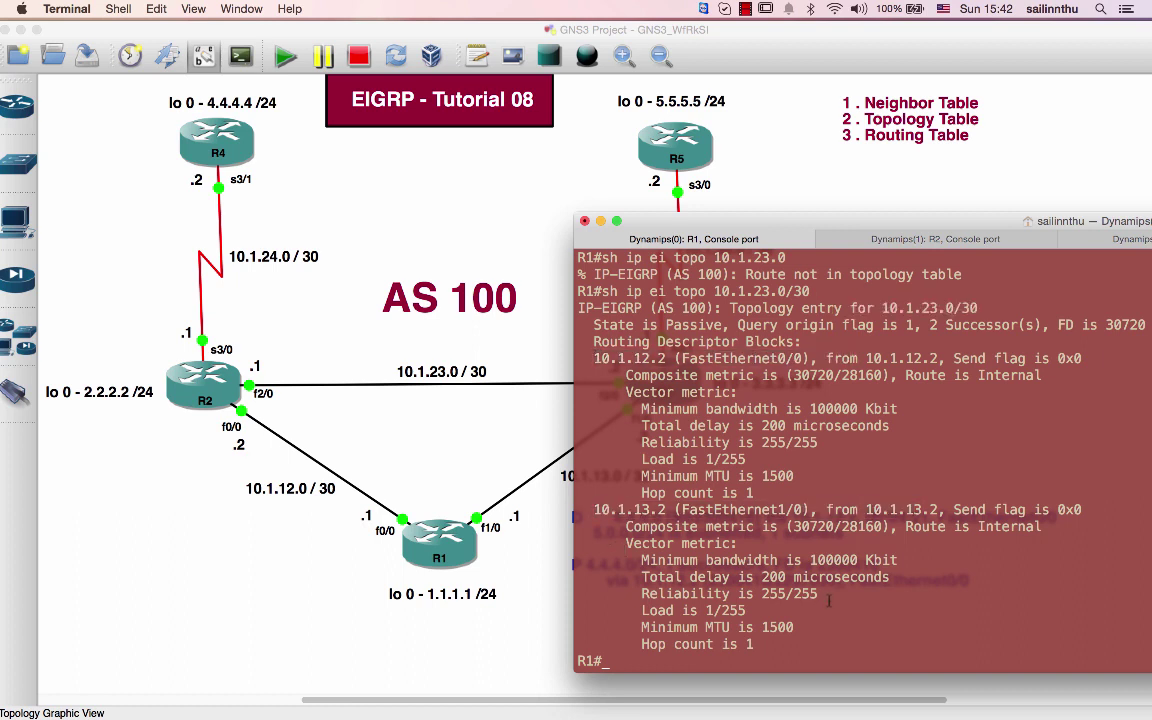
key("Return")
key("Return")
type("sh ip r")
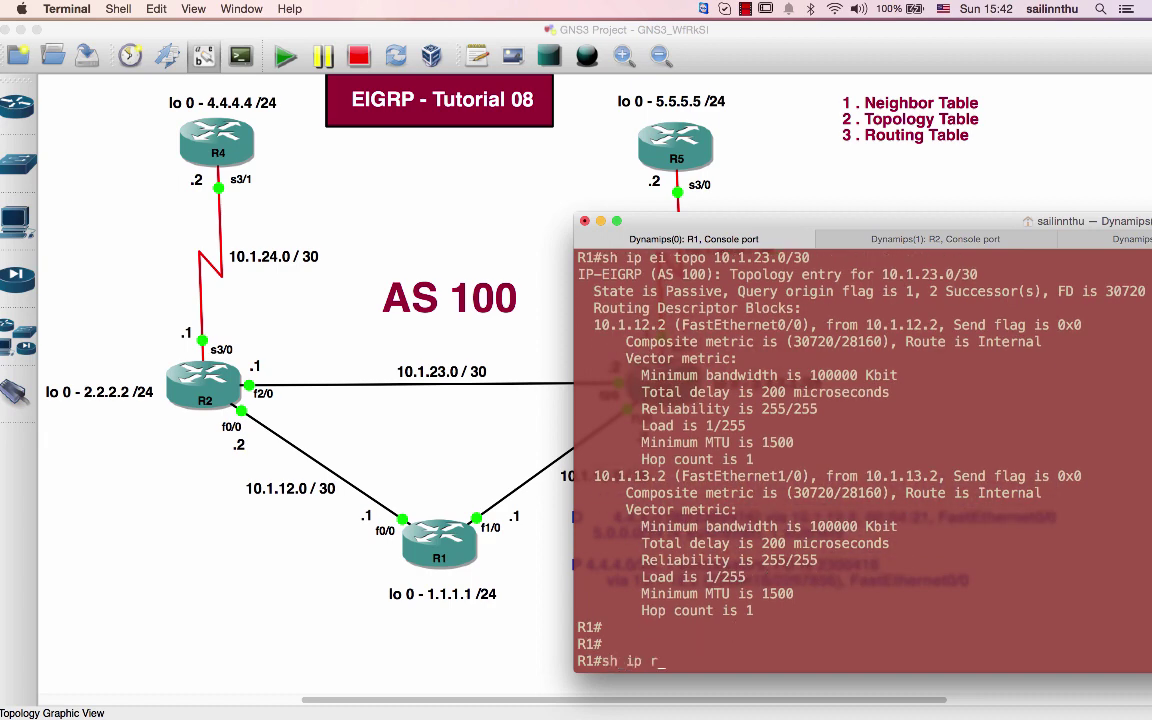
type("oute eigrp")
Step: Run sh ip route eigrp and highlight both 10.1.23.0 routes via 10.1.13.2 and 10.1.12.2
key("Return")
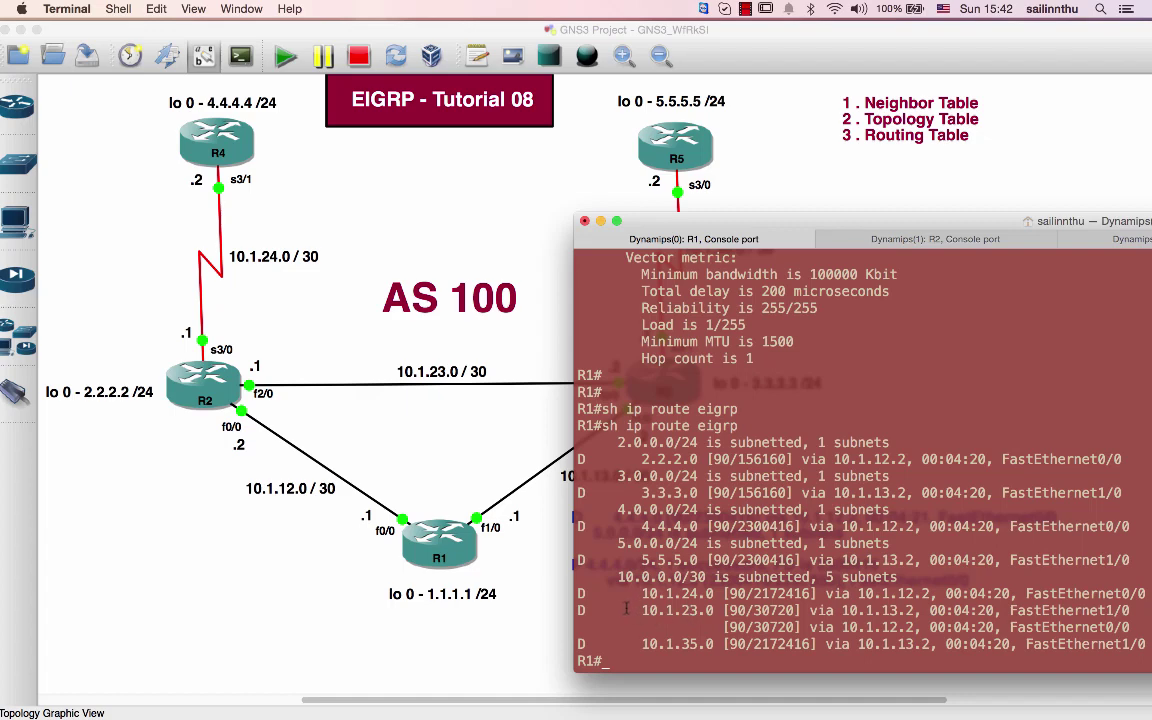
double_click(582, 610)
left_click_drag(620, 611, 1140, 627)
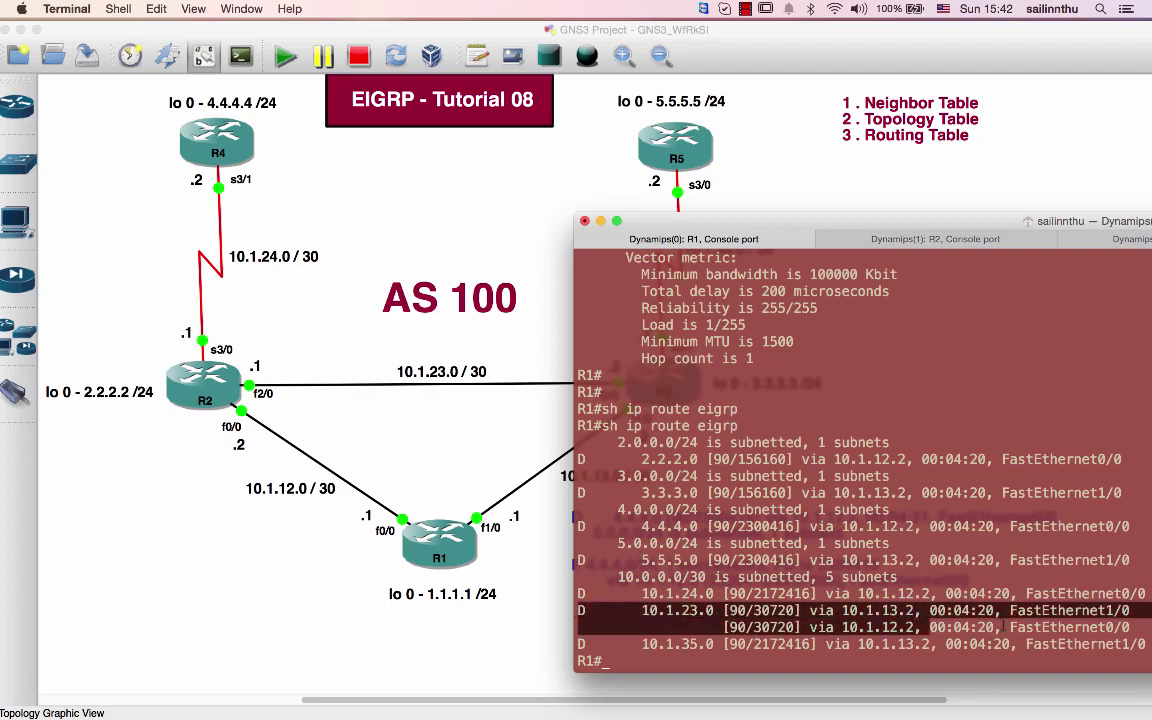